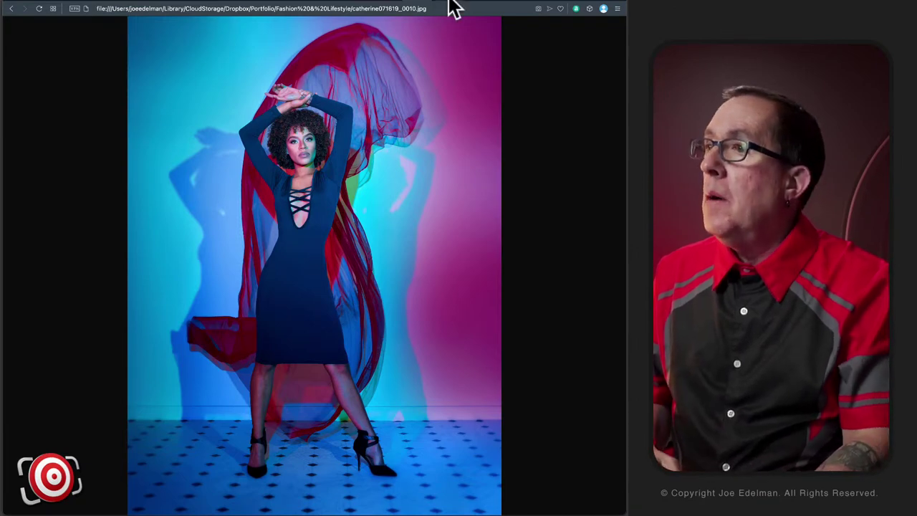
{"action": "left_click", "coordinate": [450, 1]}
{"action": "left_click", "coordinate": [416, 3]}
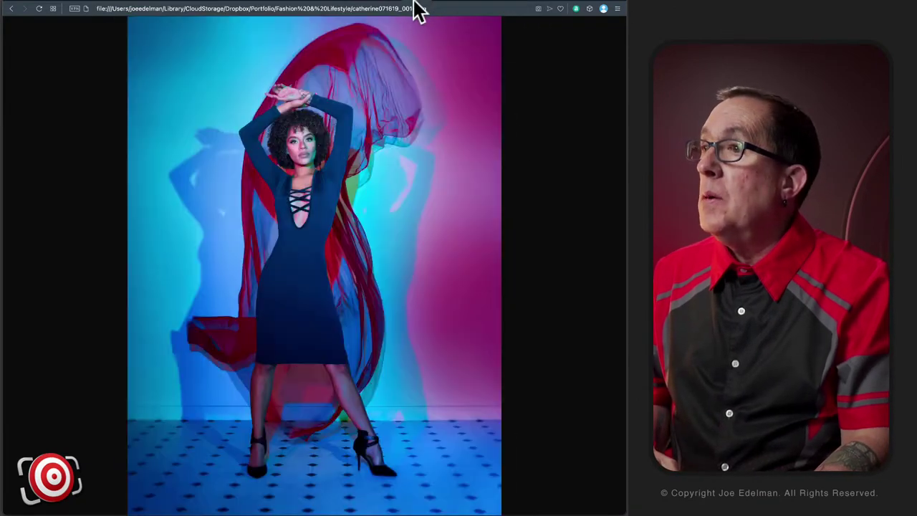
{"action": "left_click", "coordinate": [387, 2]}
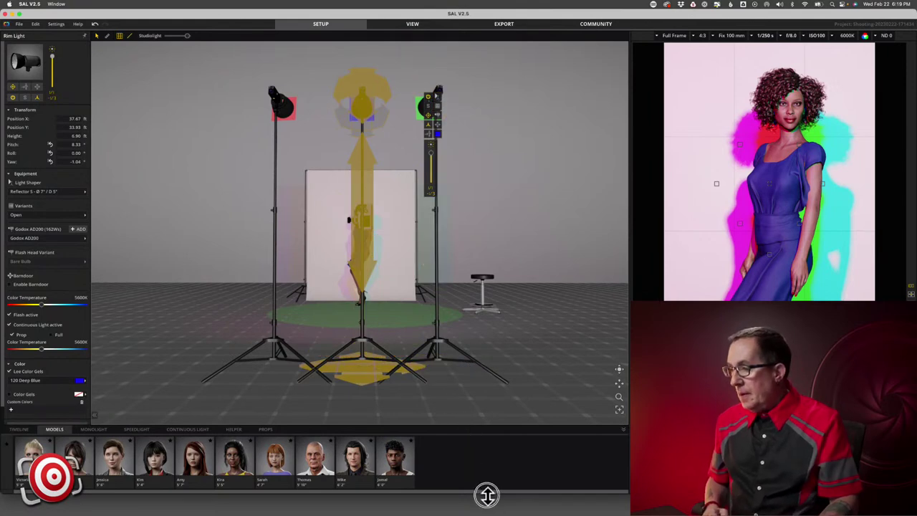
Collapse the model library to enlarge the 3D studio view and deselect the blue-gelled rim light
{"action": "left_click_drag", "start_coordinate": [488, 493], "coordinate": [489, 513]}
{"action": "left_click", "coordinate": [623, 450]}
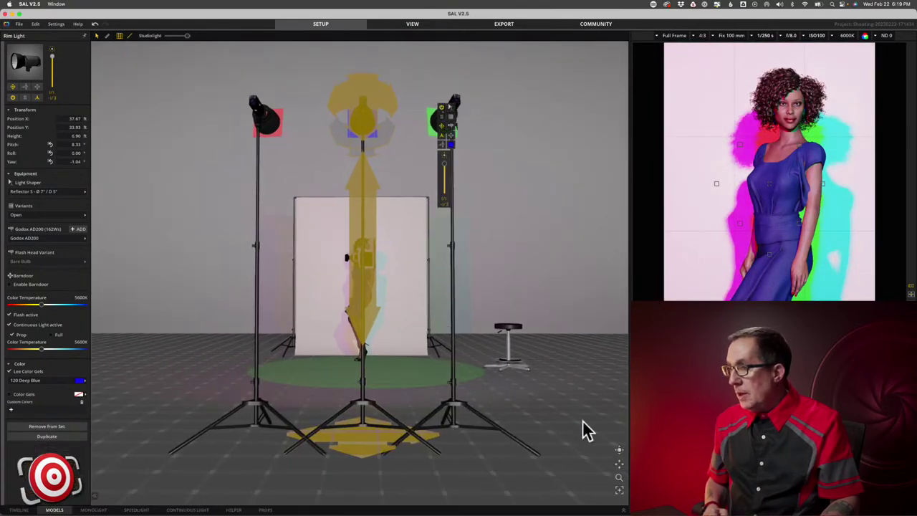
{"action": "scroll", "coordinate": [608, 437], "scroll_direction": "down", "scroll_amount": 5}
{"action": "left_click", "coordinate": [609, 441]}
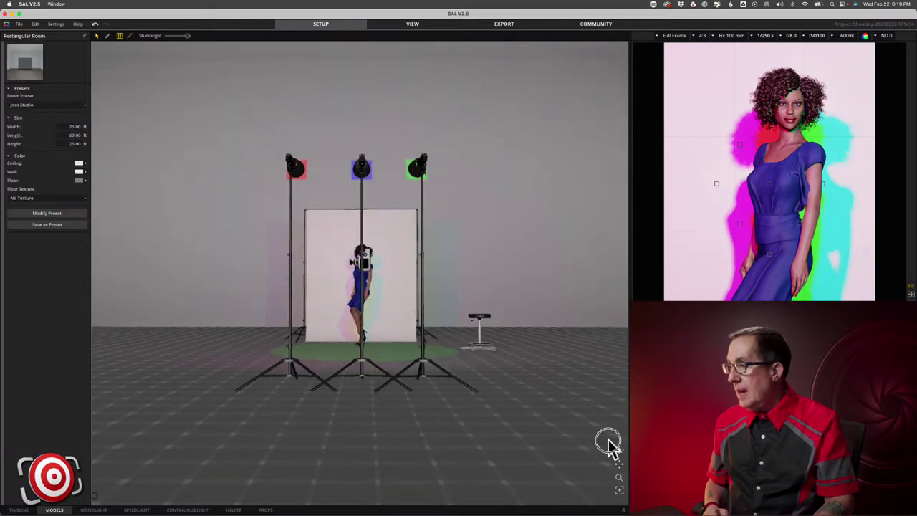
Examine the layout of the three gelled lights, the model and the backdrop from overhead
{"action": "left_click_drag", "start_coordinate": [619, 450], "coordinate": [573, 500]}
{"action": "scroll", "coordinate": [547, 387], "scroll_direction": "down", "scroll_amount": 3}
{"action": "scroll", "coordinate": [479, 403], "scroll_direction": "up", "scroll_amount": 3}
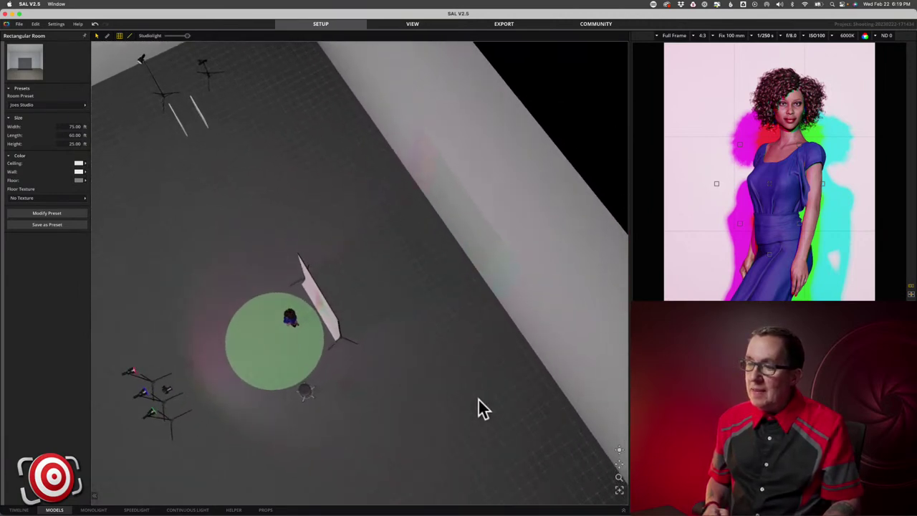
{"action": "left_click_drag", "start_coordinate": [620, 462], "coordinate": [713, 433]}
{"action": "scroll", "coordinate": [500, 367], "scroll_direction": "up", "scroll_amount": 2}
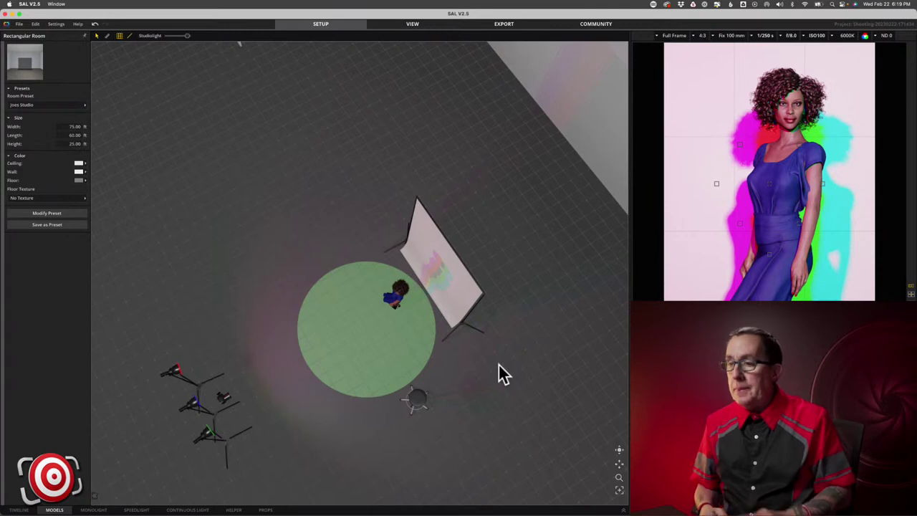
{"action": "scroll", "coordinate": [498, 363], "scroll_direction": "up", "scroll_amount": 1}
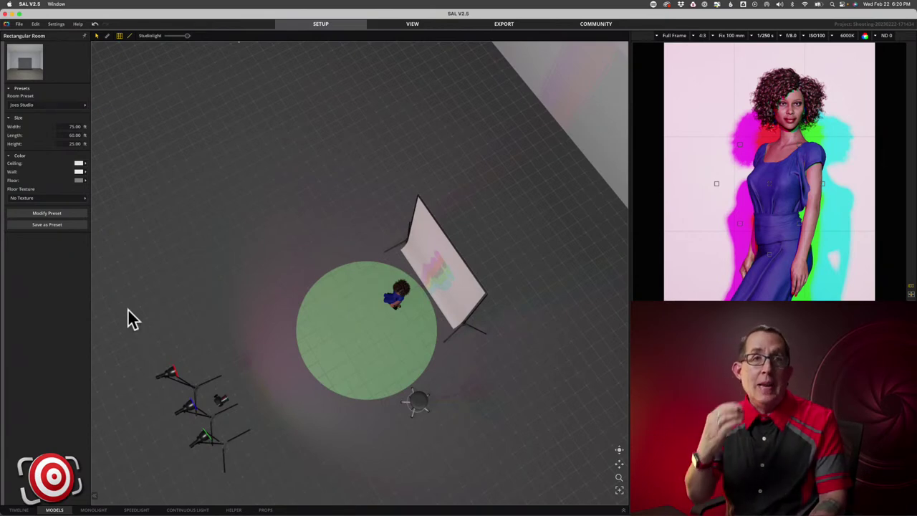
{"action": "left_click", "coordinate": [172, 378]}
{"action": "left_click", "coordinate": [122, 421]}
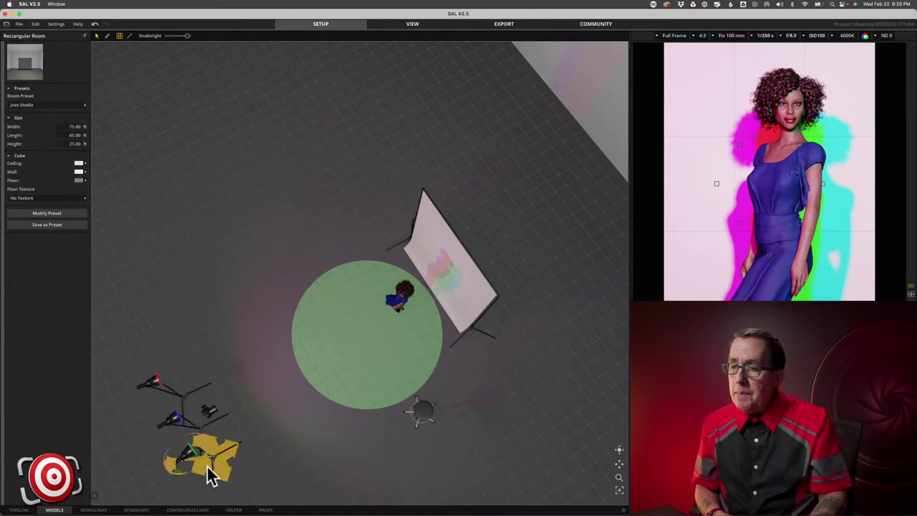
{"action": "scroll", "coordinate": [194, 469], "scroll_direction": "down", "scroll_amount": 3}
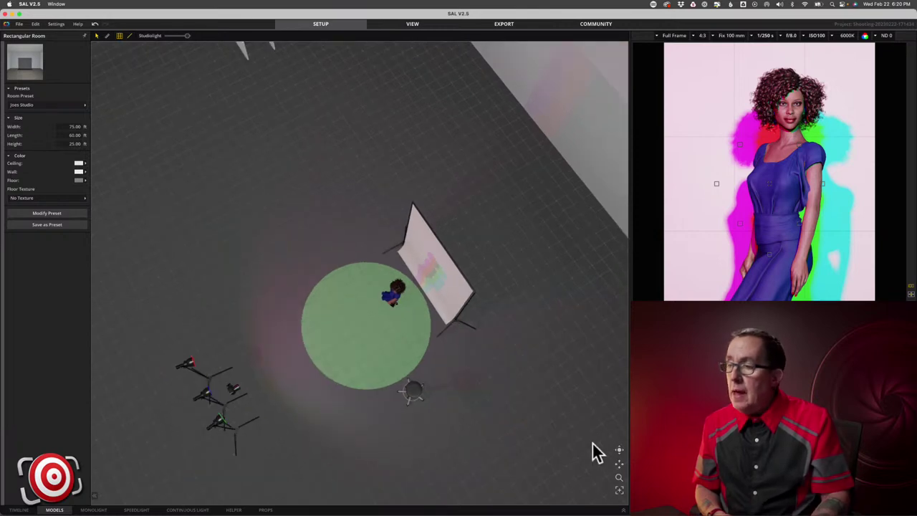
Move the green-gelled background light outward, away from the blue light, to about Position X 40.30 ft and Position Y 33.43 ft
{"action": "left_click_drag", "start_coordinate": [618, 450], "coordinate": [691, 400]}
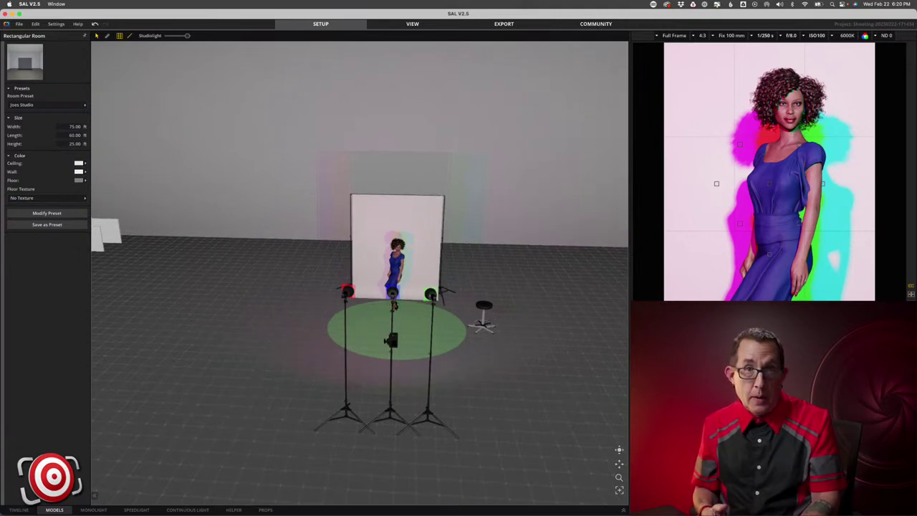
{"action": "left_click_drag", "start_coordinate": [690, 400], "coordinate": [687, 406]}
{"action": "left_click_drag", "start_coordinate": [622, 433], "coordinate": [627, 402]}
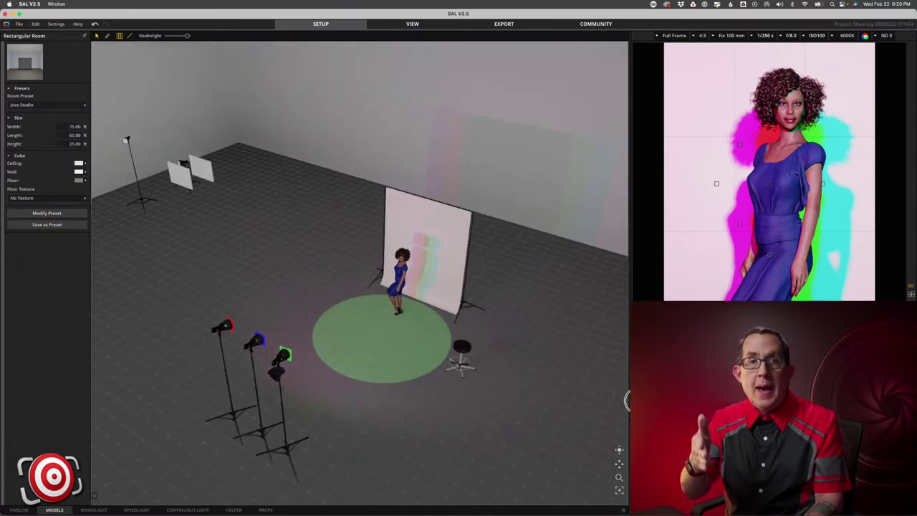
{"action": "left_click_drag", "start_coordinate": [634, 400], "coordinate": [688, 402]}
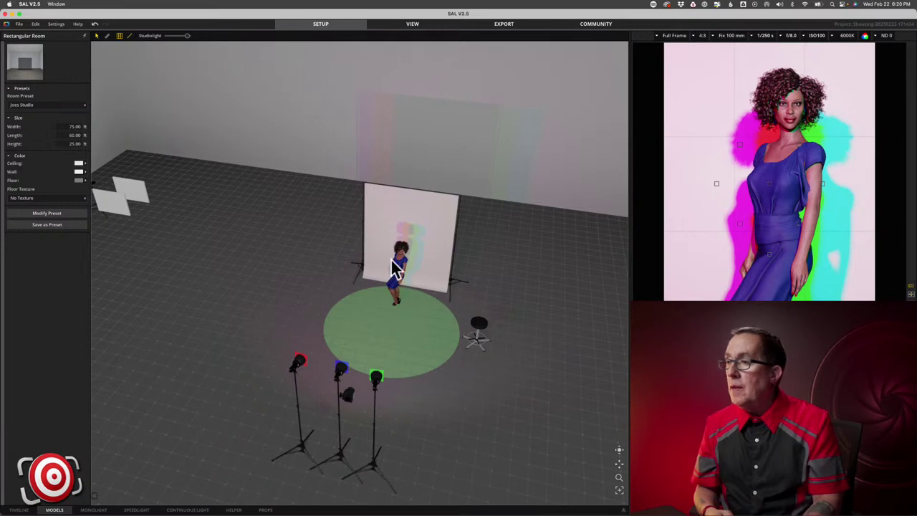
{"action": "left_click", "coordinate": [375, 458]}
{"action": "mouse_move", "coordinate": [376, 473]}
{"action": "left_mouse_down"}
{"action": "mouse_move", "coordinate": [417, 404]}
{"action": "mouse_move", "coordinate": [388, 478]}
{"action": "left_mouse_up"}
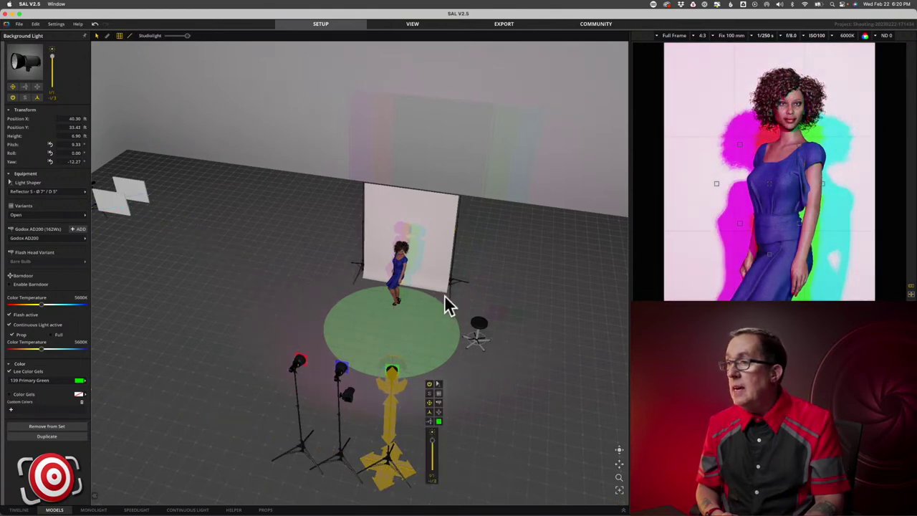
Move the white backdrop back, away from the model, to about Position X 37.63 ft and Position Y 10.37 ft
{"action": "left_click", "coordinate": [446, 296]}
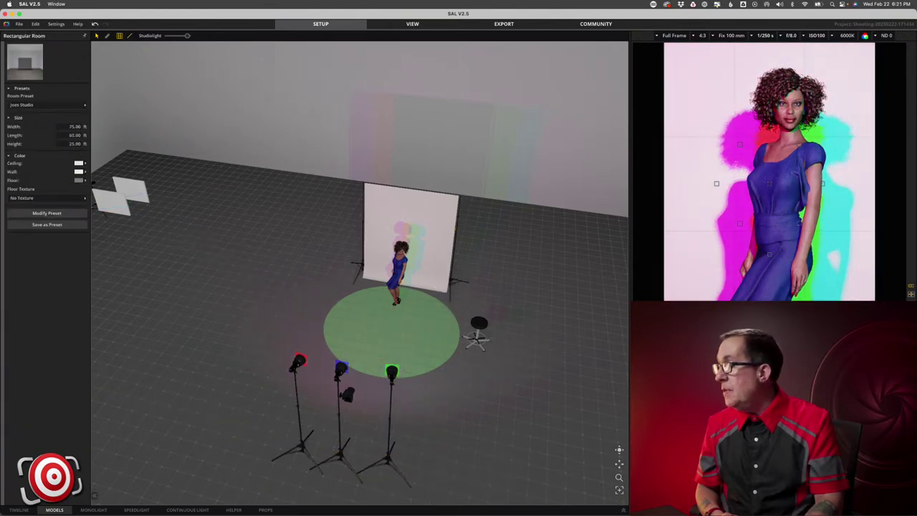
{"action": "left_click", "coordinate": [433, 287]}
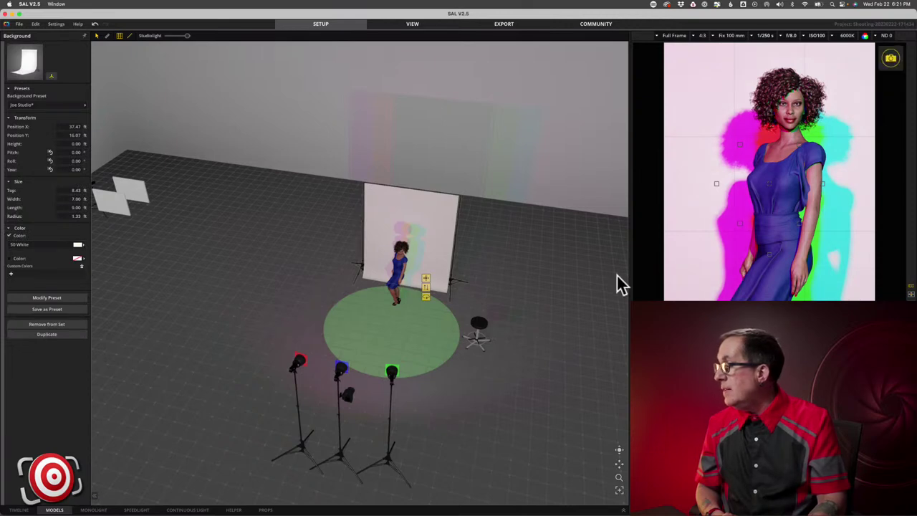
{"action": "left_click", "coordinate": [445, 288]}
{"action": "left_click_drag", "start_coordinate": [447, 294], "coordinate": [459, 252]}
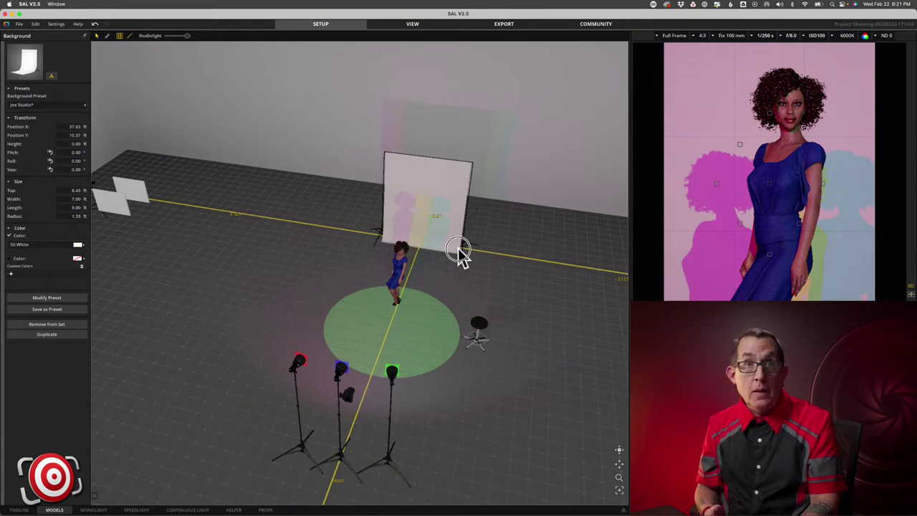
{"action": "left_click_drag", "start_coordinate": [459, 249], "coordinate": [459, 250]}
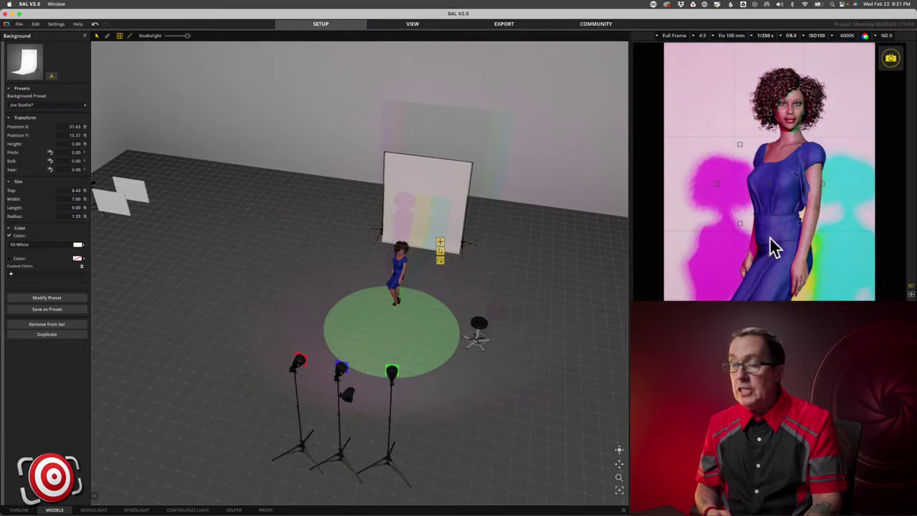
Lower the green-gelled background light to a height of about 5.83 ft
{"action": "left_click_drag", "start_coordinate": [620, 452], "coordinate": [541, 417]}
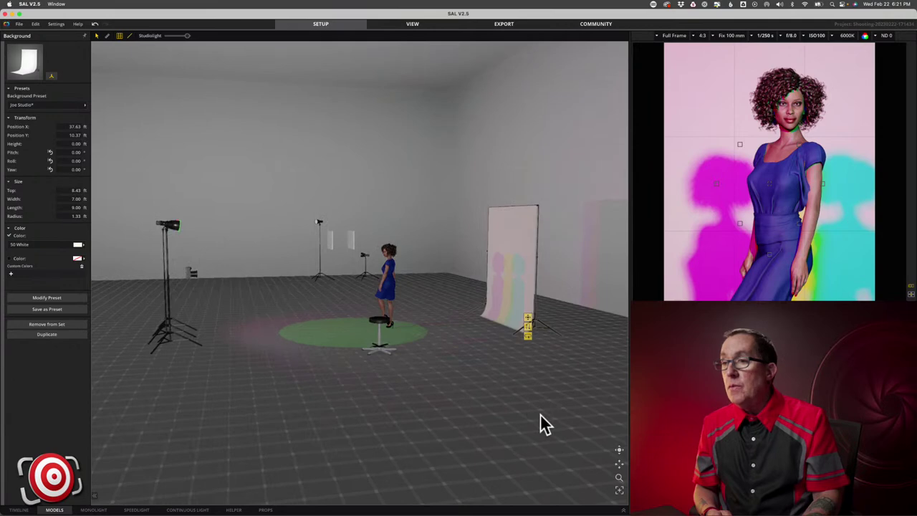
{"action": "left_click", "coordinate": [166, 276]}
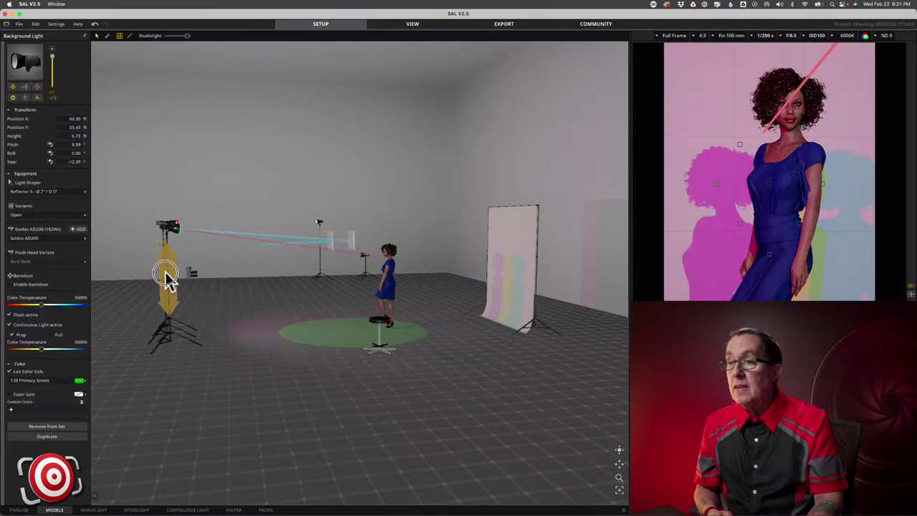
{"action": "left_click_drag", "start_coordinate": [166, 275], "coordinate": [165, 290]}
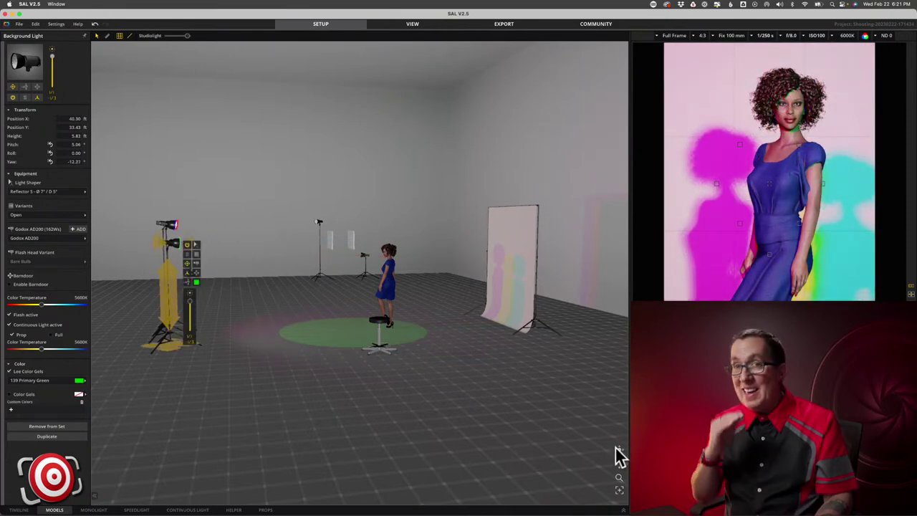
Lower the blue-gelled rim light to a height of about 5.73 ft and deselect it
{"action": "left_click_drag", "start_coordinate": [618, 449], "coordinate": [709, 449]}
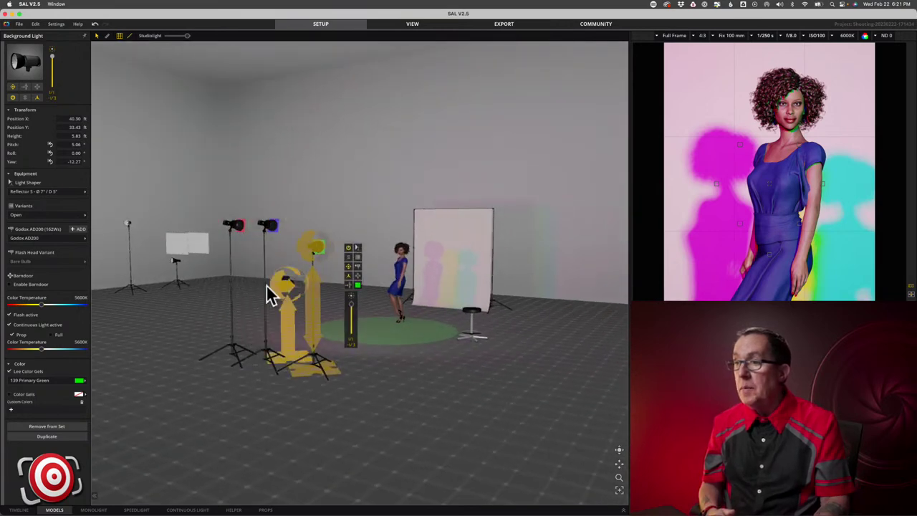
{"action": "left_click", "coordinate": [261, 272]}
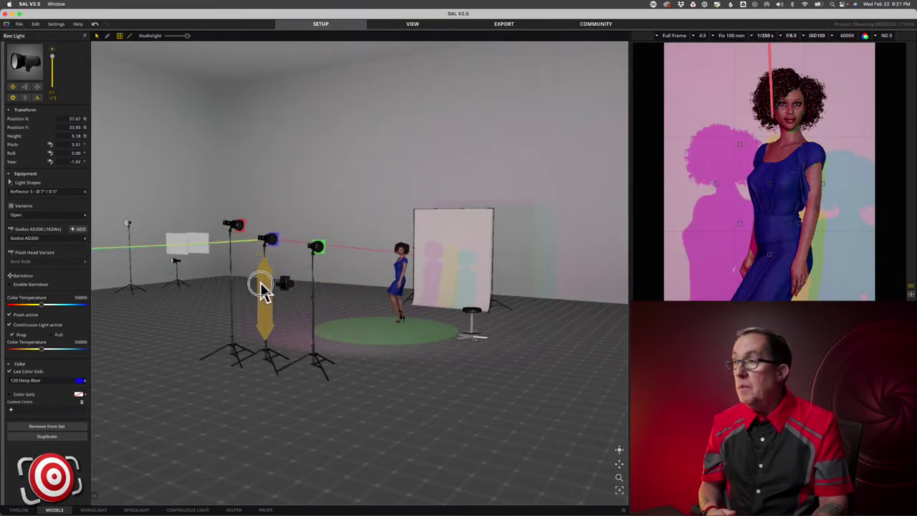
{"action": "left_click_drag", "start_coordinate": [260, 289], "coordinate": [261, 291]}
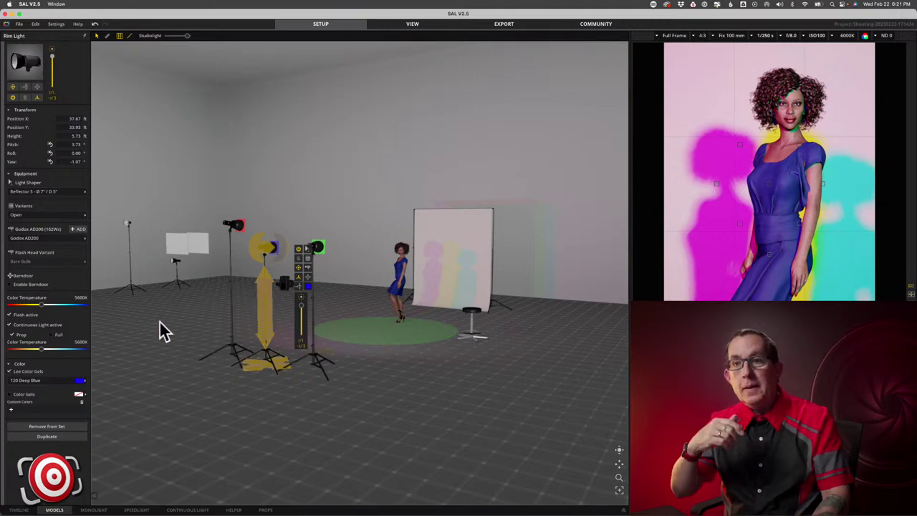
{"action": "left_click", "coordinate": [510, 361]}
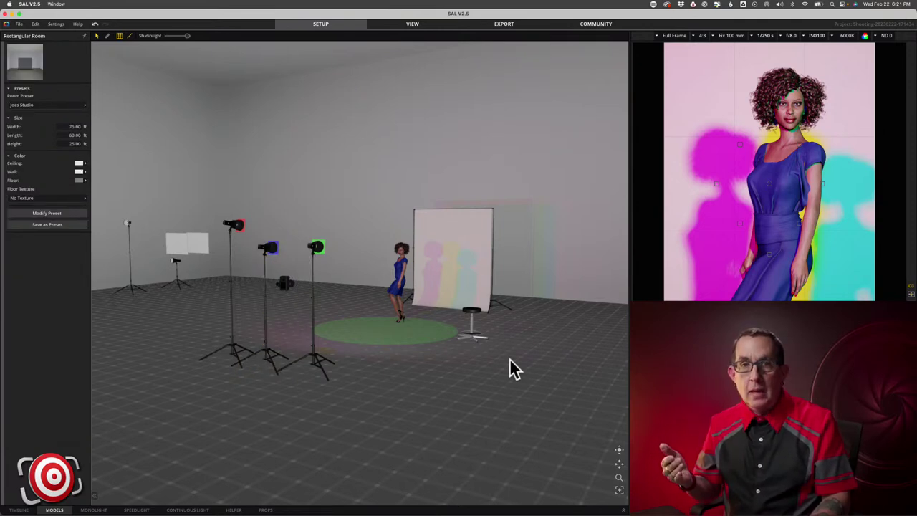
Move the white backdrop close behind the model, to about Position X 38.25 ft and Position Y 15.86 ft
{"action": "scroll", "coordinate": [509, 358], "scroll_direction": "up", "scroll_amount": 4}
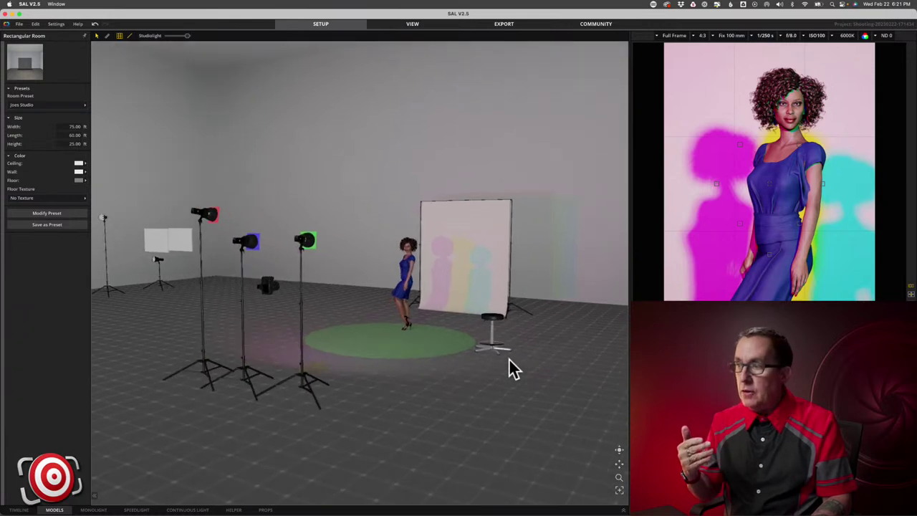
{"action": "left_click", "coordinate": [477, 255]}
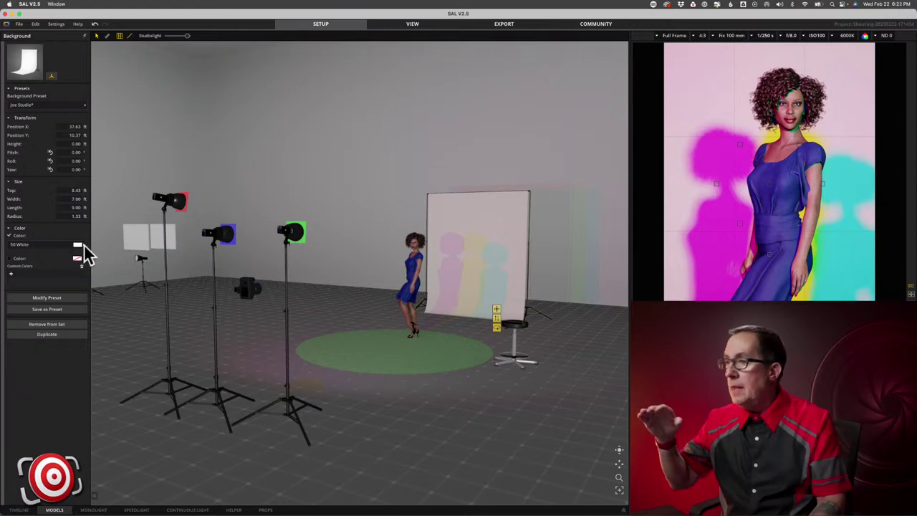
{"action": "left_click_drag", "start_coordinate": [619, 450], "coordinate": [524, 414]}
{"action": "left_click_drag", "start_coordinate": [543, 319], "coordinate": [466, 342]}
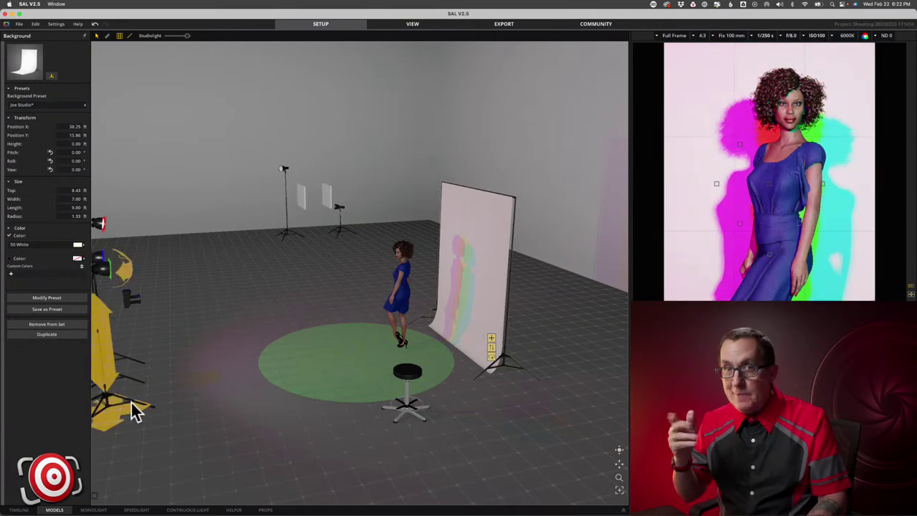
Try 54 Charcoal as the backdrop color, and apply 27 Thunder Gray instead
{"action": "left_click", "coordinate": [78, 246]}
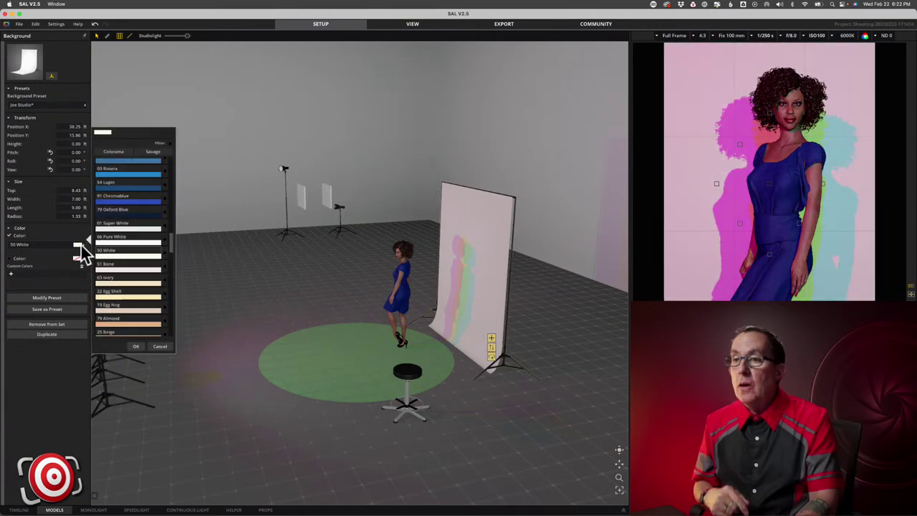
{"action": "scroll", "coordinate": [120, 255], "scroll_direction": "down", "scroll_amount": 6}
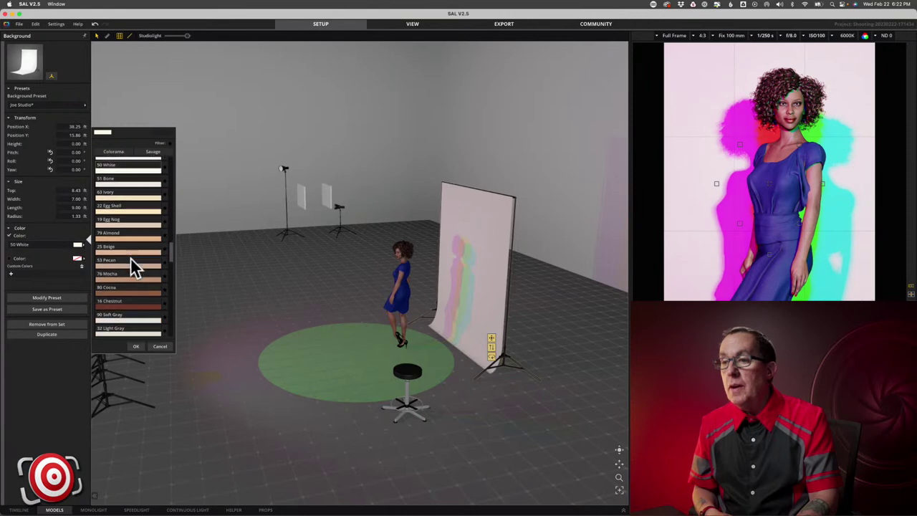
{"action": "scroll", "coordinate": [131, 259], "scroll_direction": "down", "scroll_amount": 15}
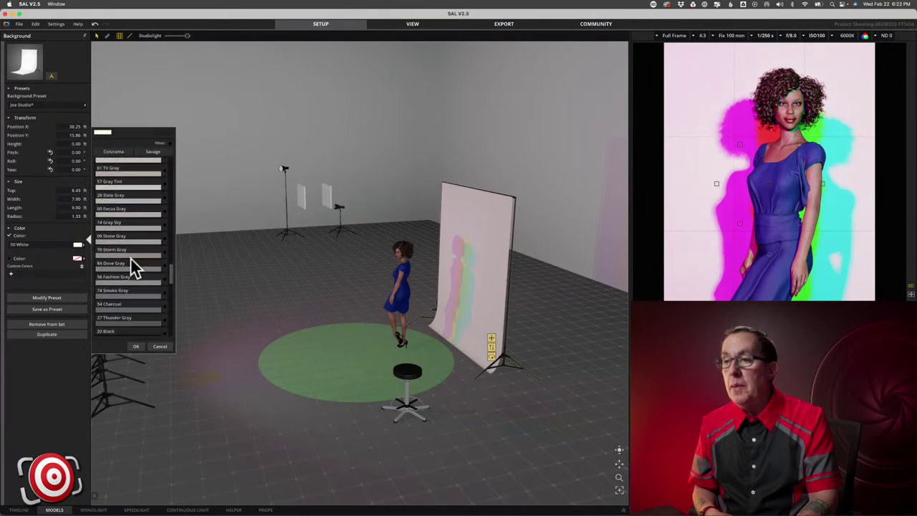
{"action": "scroll", "coordinate": [131, 257], "scroll_direction": "down", "scroll_amount": 3}
{"action": "left_click", "coordinate": [117, 274]}
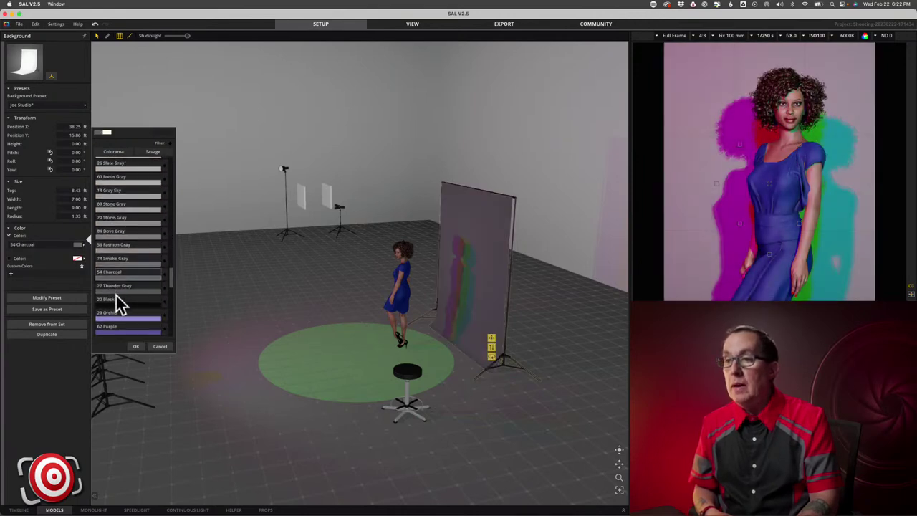
{"action": "left_click", "coordinate": [117, 292]}
{"action": "left_click", "coordinate": [51, 368]}
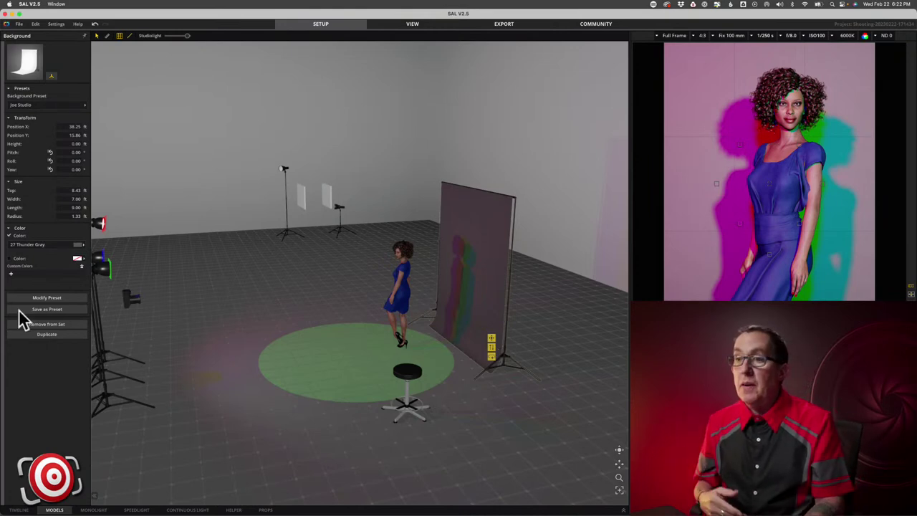
Change the backdrop color to 82 Tangelo
{"action": "left_click", "coordinate": [79, 246]}
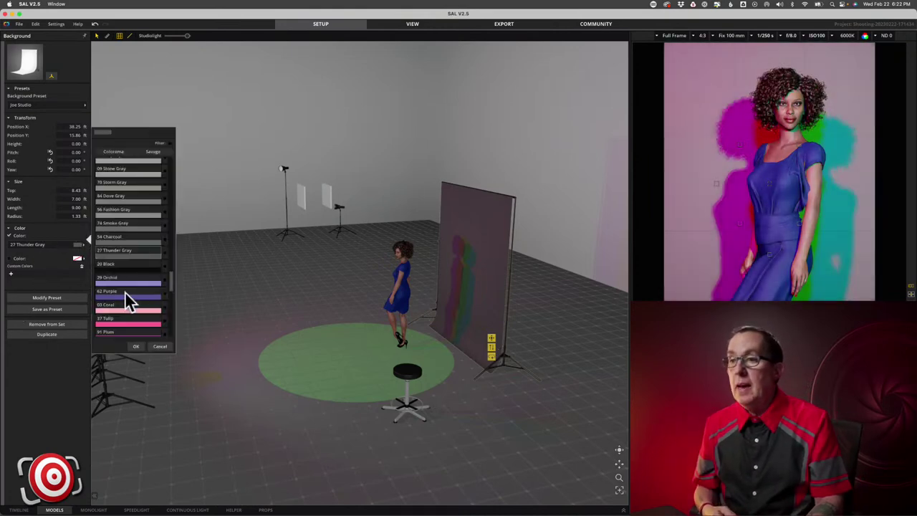
{"action": "scroll", "coordinate": [125, 291], "scroll_direction": "down", "scroll_amount": 5}
{"action": "left_click", "coordinate": [117, 278]}
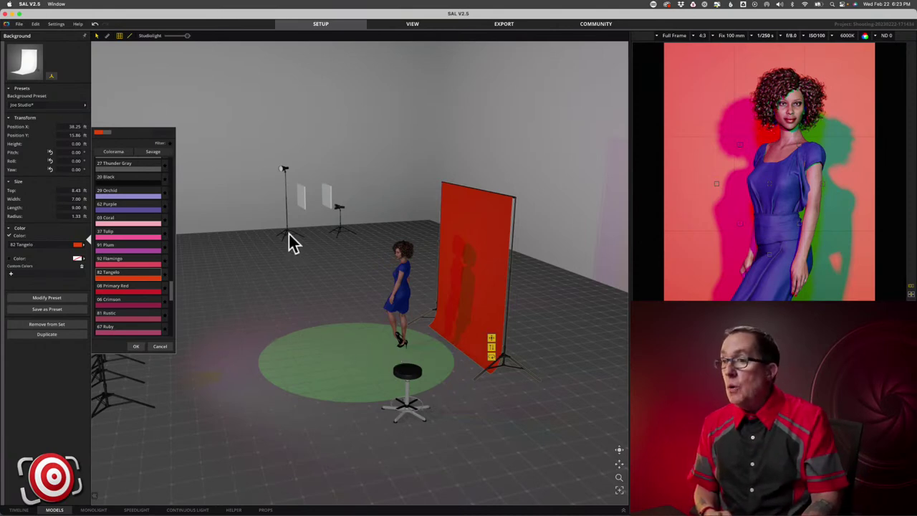
Move the fill light from the rear of the studio to a spot behind the model, beside the backdrop
{"action": "left_click_drag", "start_coordinate": [289, 237], "coordinate": [423, 317]}
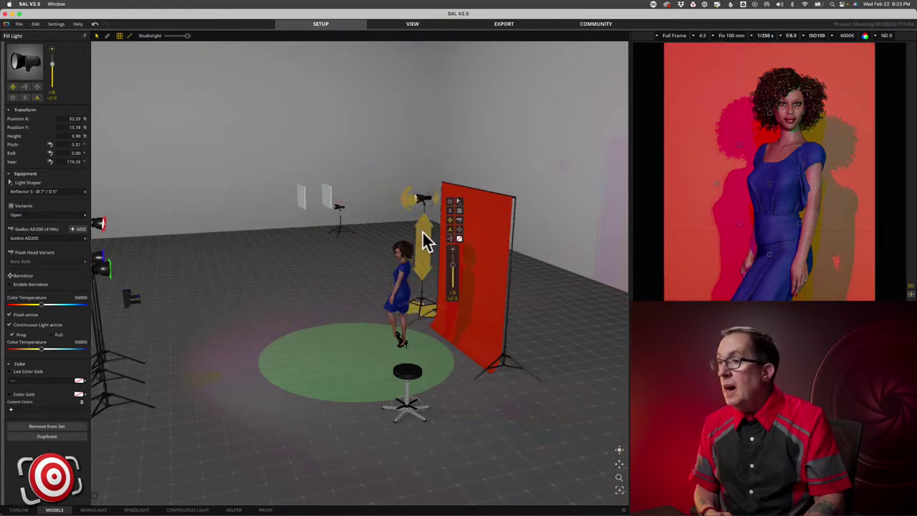
Aim the fill light at the model and raise its output to full power
{"action": "left_click", "coordinate": [450, 238]}
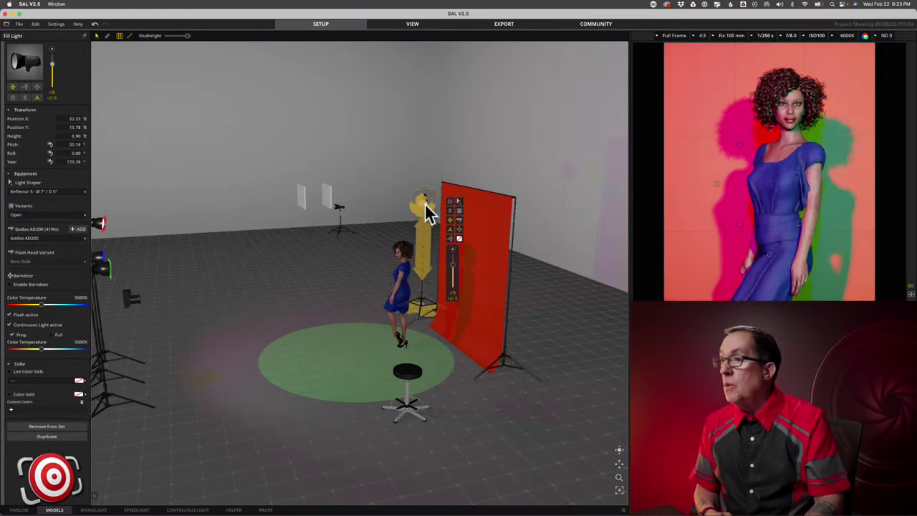
{"action": "left_click_drag", "start_coordinate": [454, 270], "coordinate": [435, 286]}
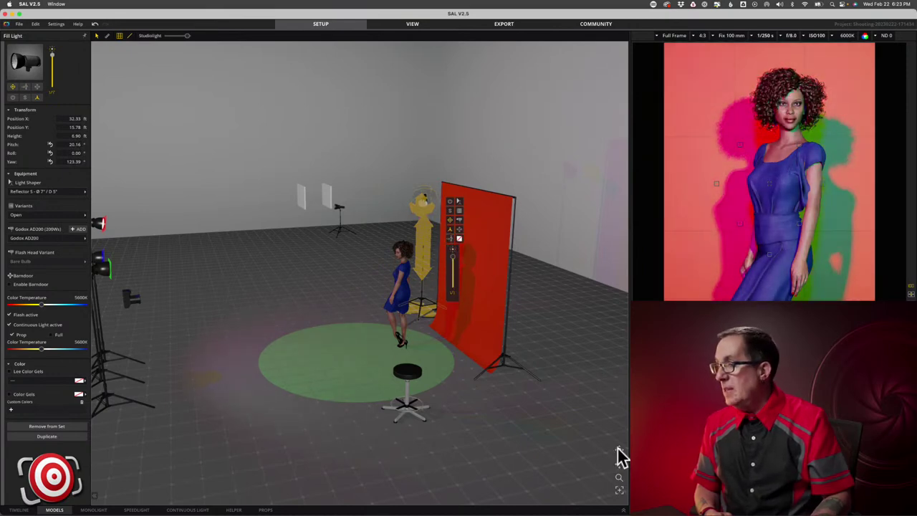
Move the fill light in front of the backdrop, to about Position X 34.97 ft and Position Y 17.82 ft, and switch its unit to 500Ws Flash
{"action": "left_click_drag", "start_coordinate": [618, 450], "coordinate": [403, 442]}
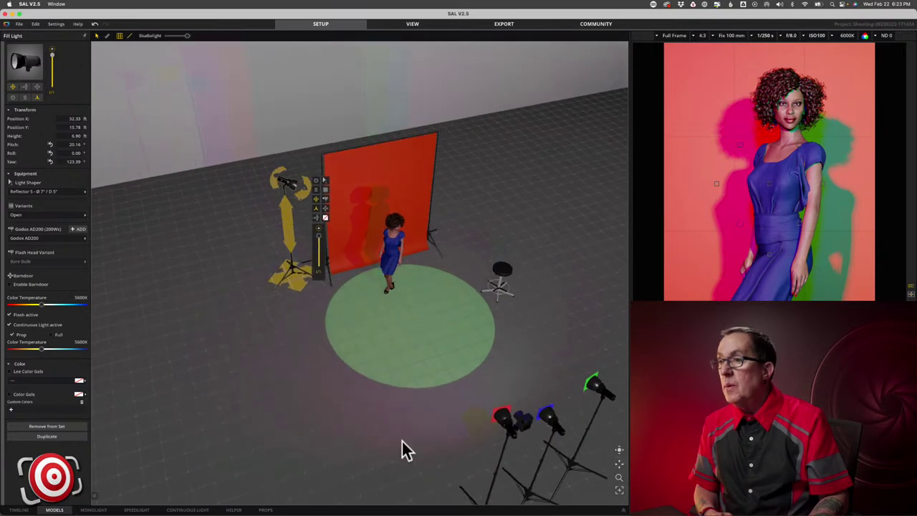
{"action": "left_click_drag", "start_coordinate": [292, 280], "coordinate": [336, 306]}
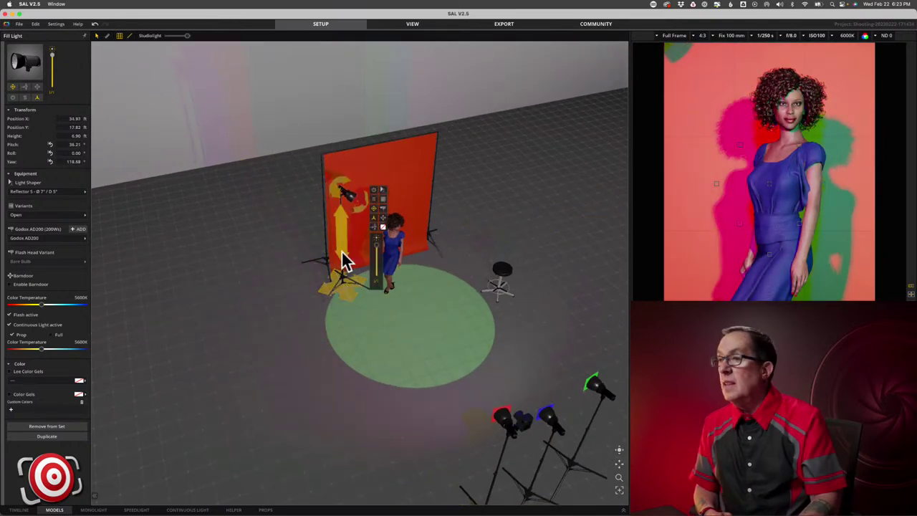
{"action": "mouse_move", "coordinate": [376, 245]}
{"action": "left_mouse_down"}
{"action": "mouse_move", "coordinate": [376, 253]}
{"action": "mouse_move", "coordinate": [378, 238]}
{"action": "left_mouse_up"}
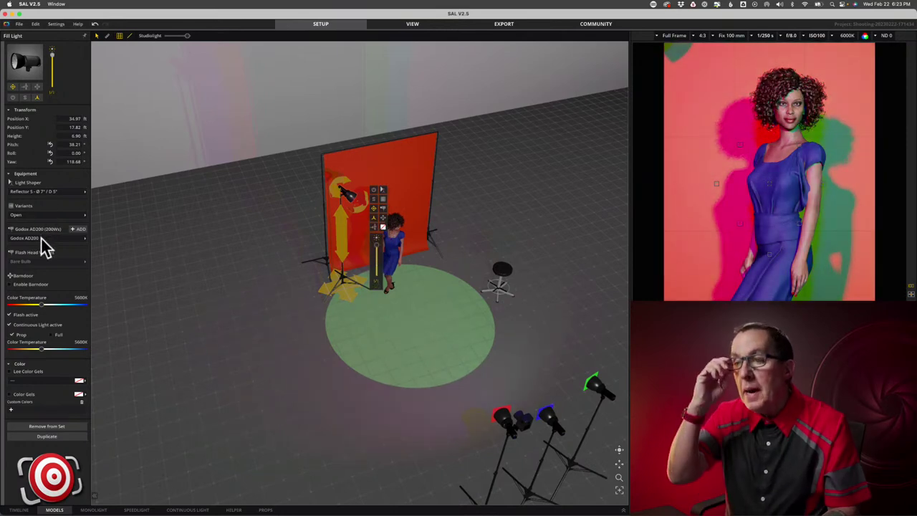
{"action": "left_click", "coordinate": [42, 249]}
{"action": "left_click", "coordinate": [121, 264]}
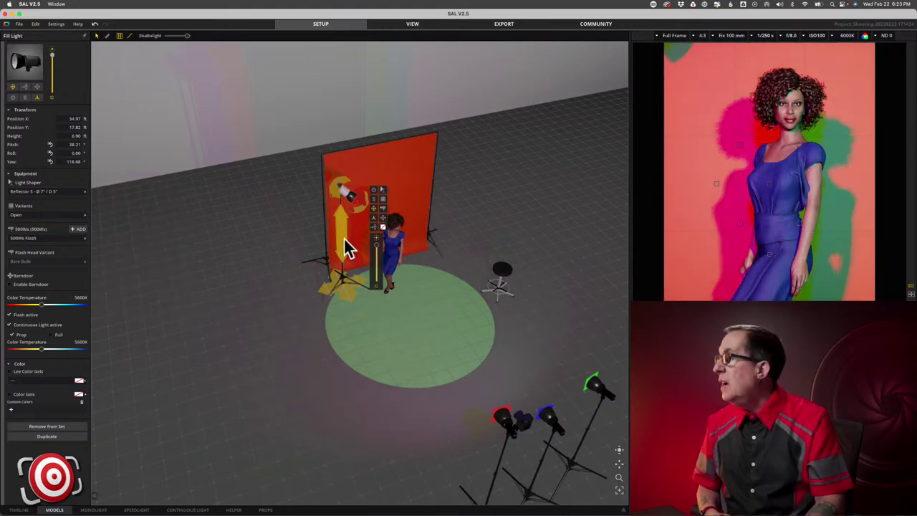
Try the 179 Chroma Orange gel on the fill light, and apply 101 Yellow instead
{"action": "left_click", "coordinate": [383, 226]}
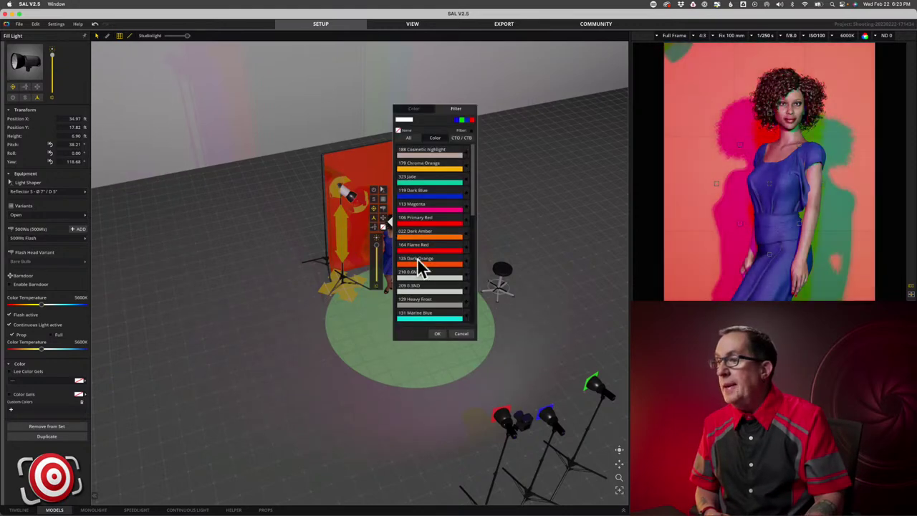
{"action": "left_click", "coordinate": [419, 167]}
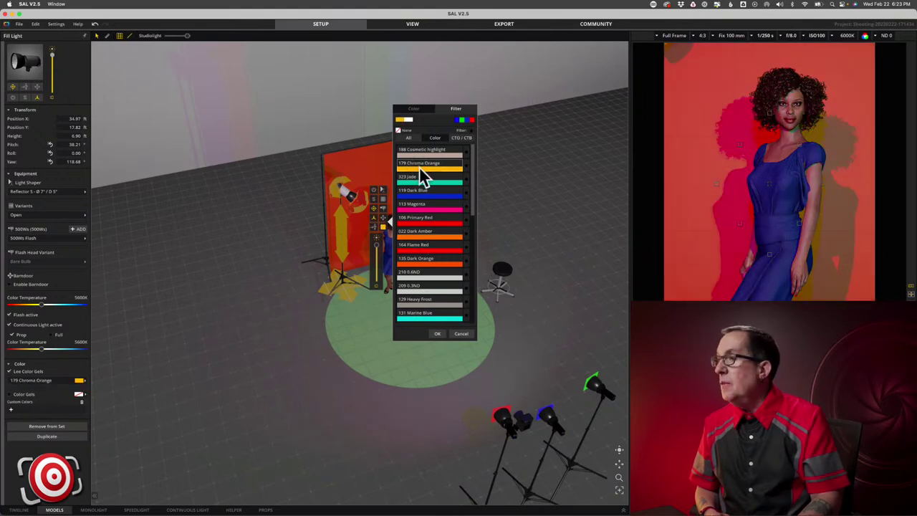
{"action": "scroll", "coordinate": [429, 236], "scroll_direction": "down", "scroll_amount": 10}
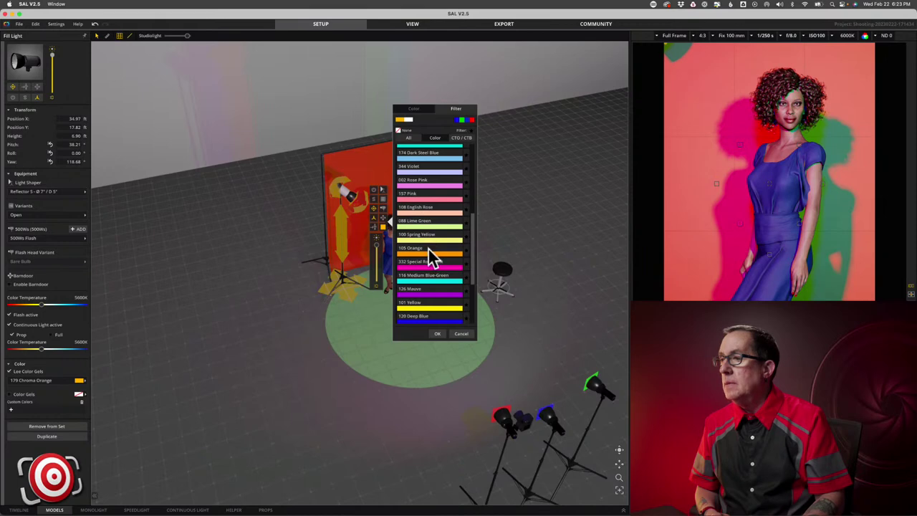
{"action": "left_click", "coordinate": [424, 308]}
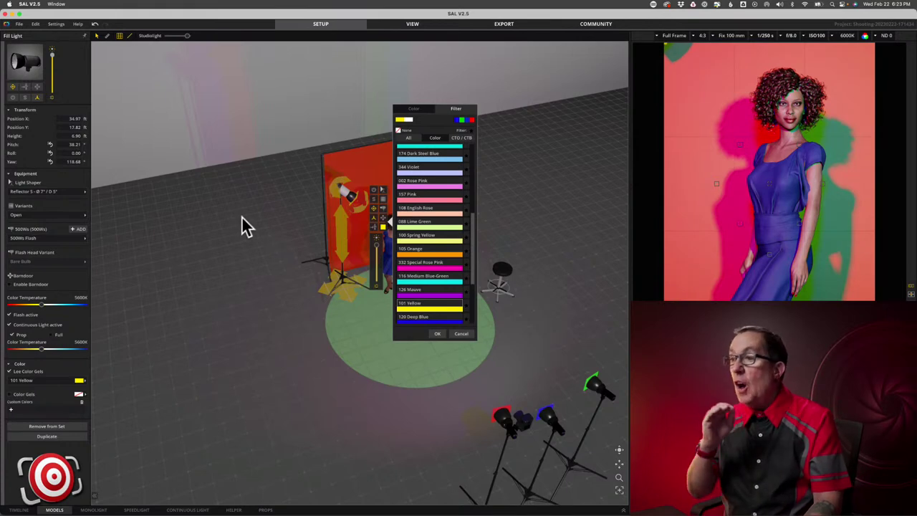
Turn on the yellow-gelled fill light and lower its power to about 11 Ws
{"action": "left_click", "coordinate": [373, 192]}
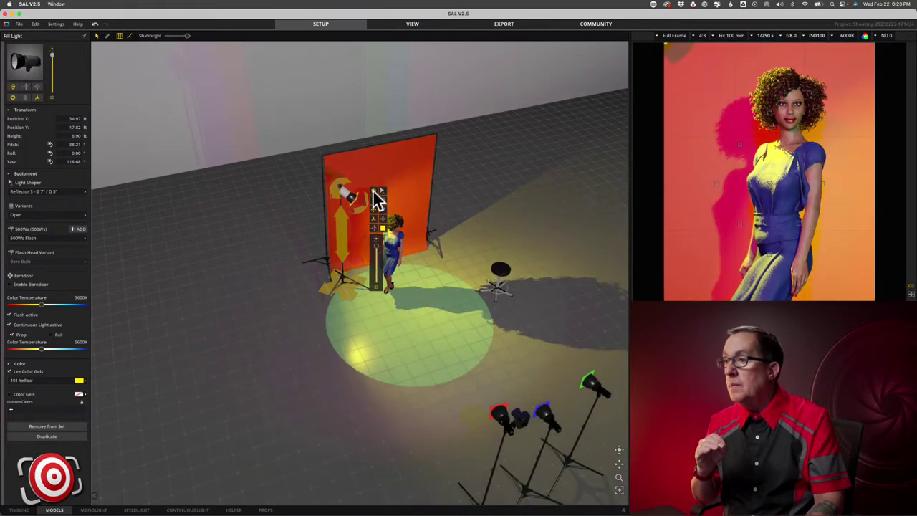
{"action": "left_click", "coordinate": [377, 248]}
{"action": "left_click_drag", "start_coordinate": [377, 249], "coordinate": [379, 279]}
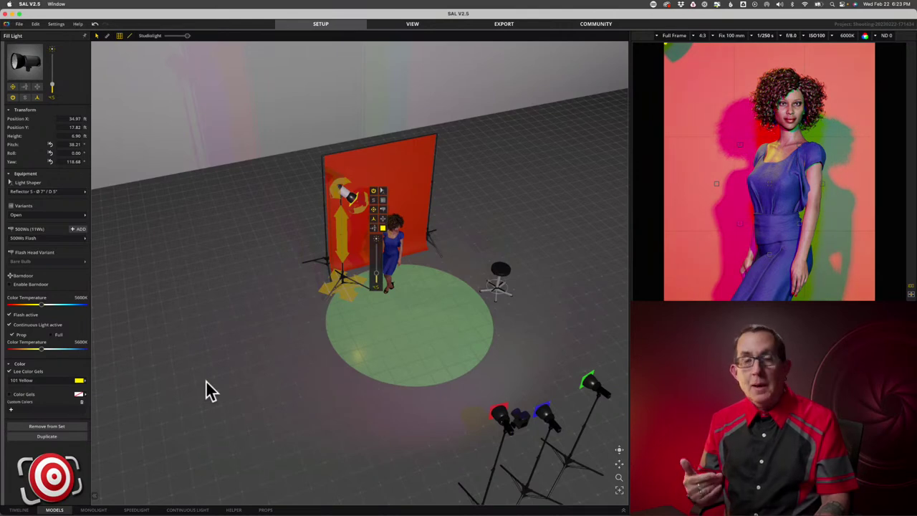
{"action": "scroll", "coordinate": [206, 380], "scroll_direction": "down", "scroll_amount": 1}
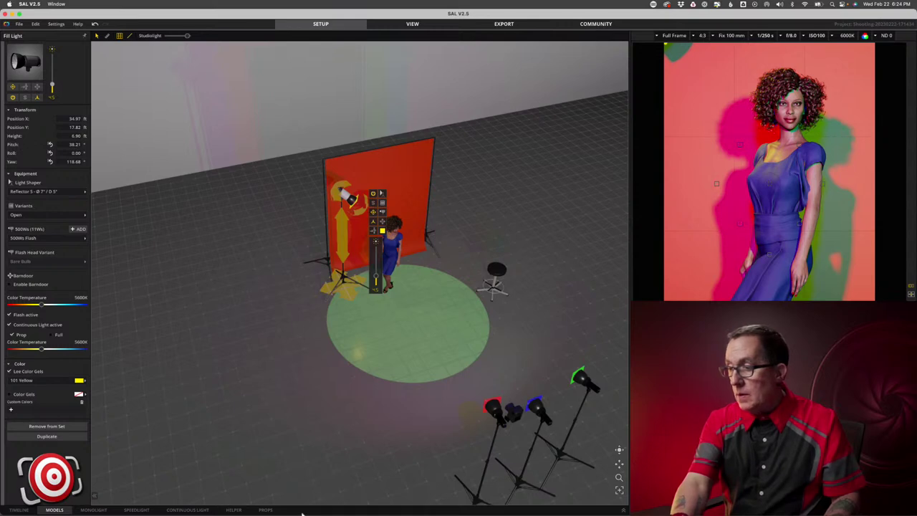
Switch to the web browser and examine the sample fashion photos for their colored shadows on the background
{"action": "mouse_move", "coordinate": [301, 510]}
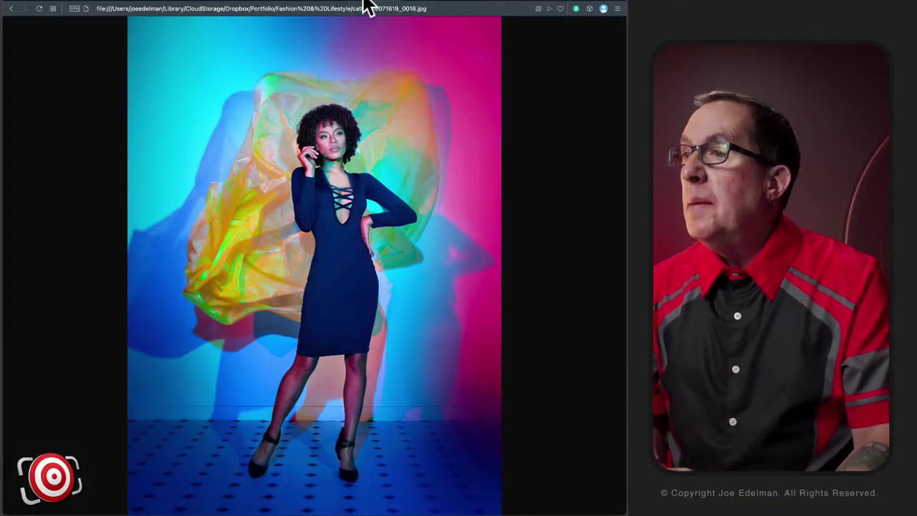
{"action": "left_click", "coordinate": [358, 1]}
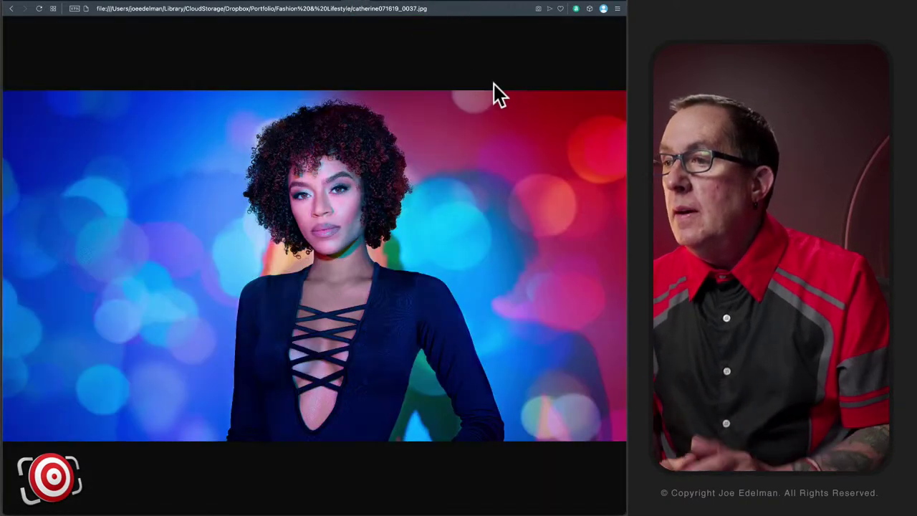